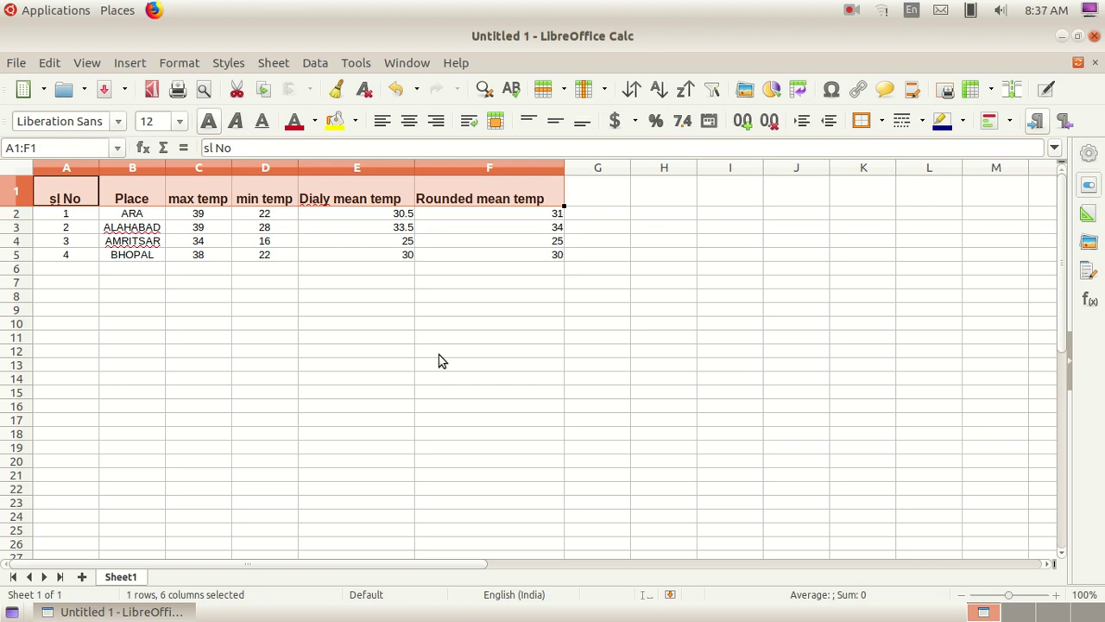
Step: Enter the column heading CLIMATE in cell G1, beside the Rounded mean temp heading
{"action": "left_click", "coordinate": [602, 196]}
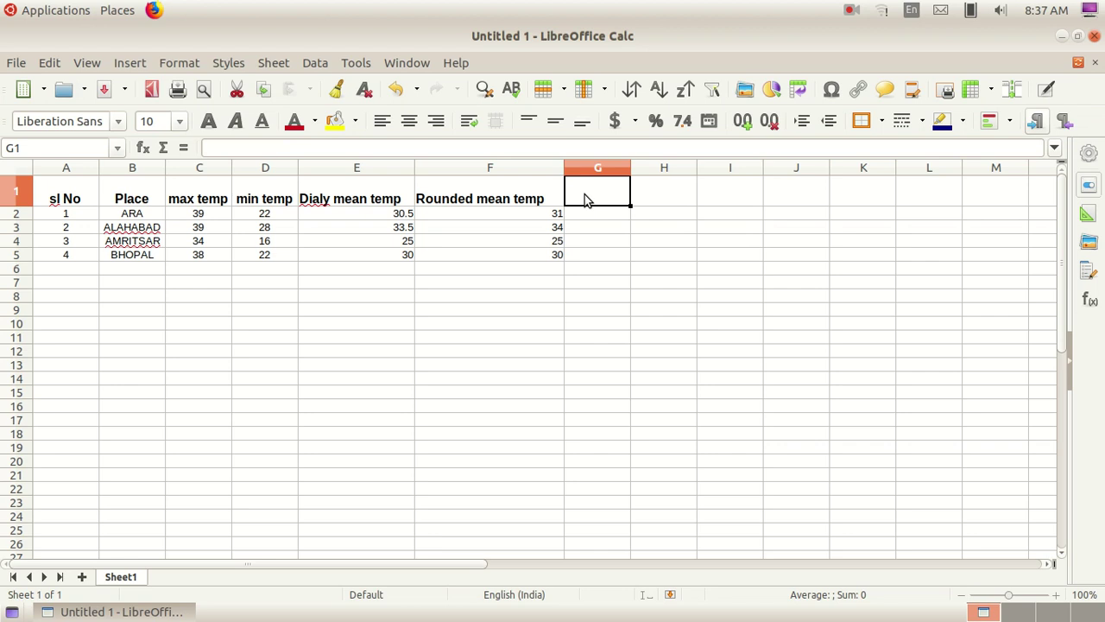
{"action": "type", "text": "CLIMA"}
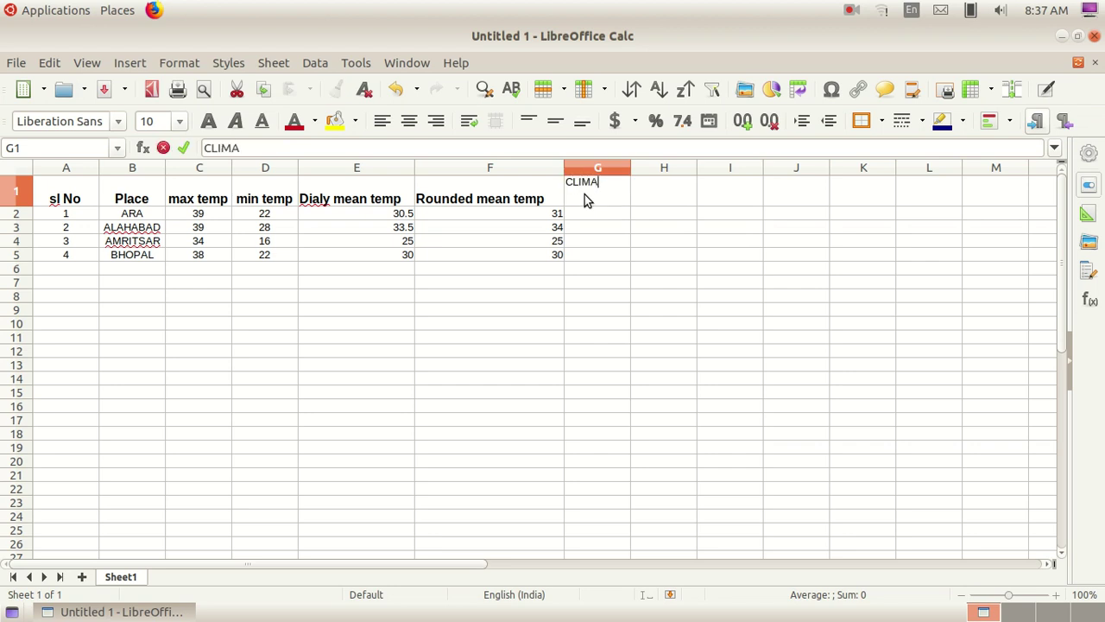
{"action": "type", "text": "TE"}
Step: Start an IF function in cell G2 using the Function Wizard
{"action": "left_click", "coordinate": [591, 217]}
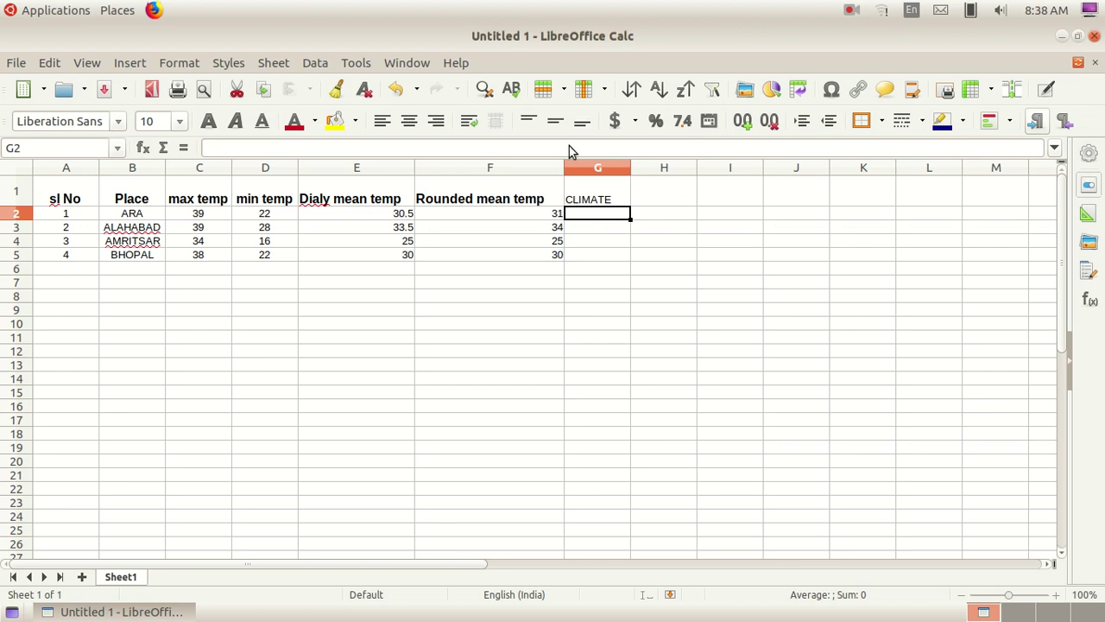
{"action": "left_click", "coordinate": [143, 150]}
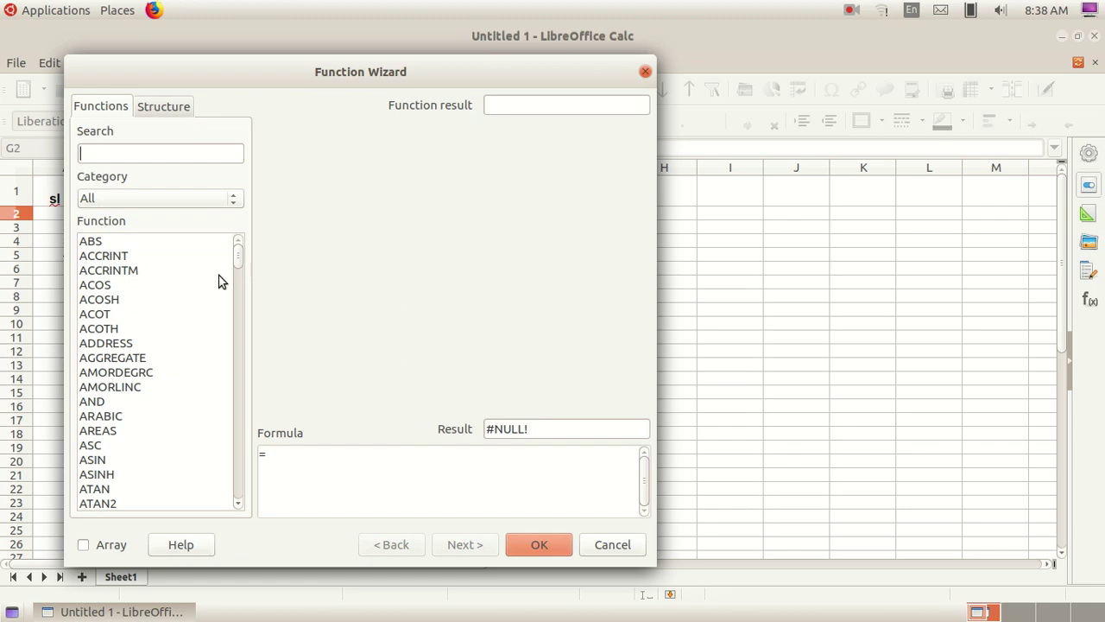
{"action": "left_click", "coordinate": [111, 272]}
{"action": "key", "text": "i"}
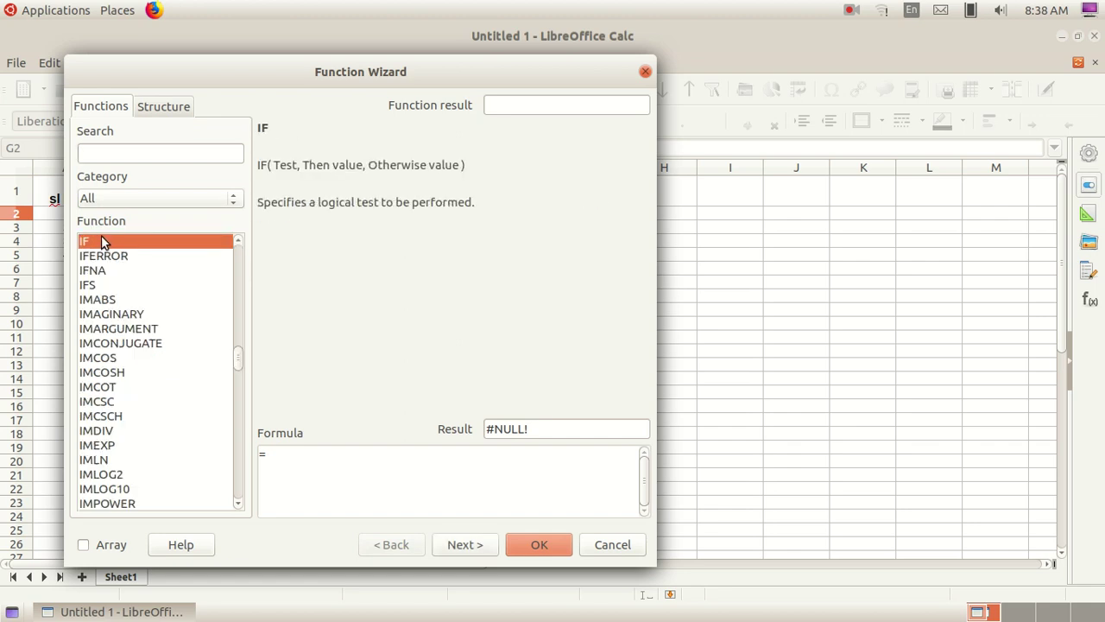
{"action": "left_click", "coordinate": [462, 545]}
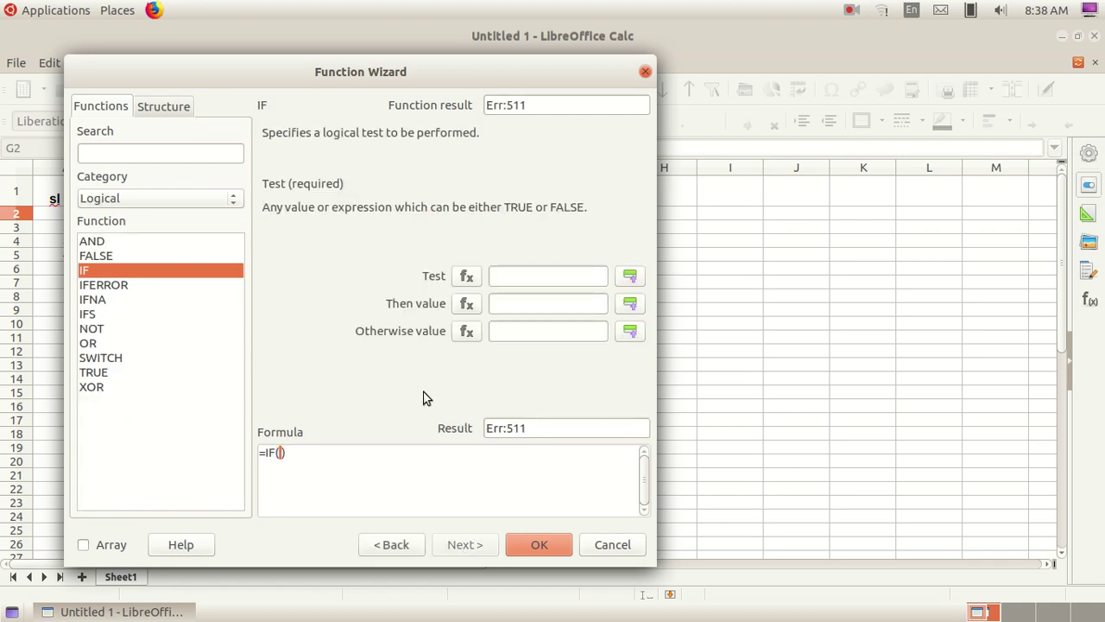
Step: Set the IF function's test to F2<30, checking ARA's rounded mean temperature
{"action": "left_click_drag", "start_coordinate": [473, 64], "coordinate": [295, 201]}
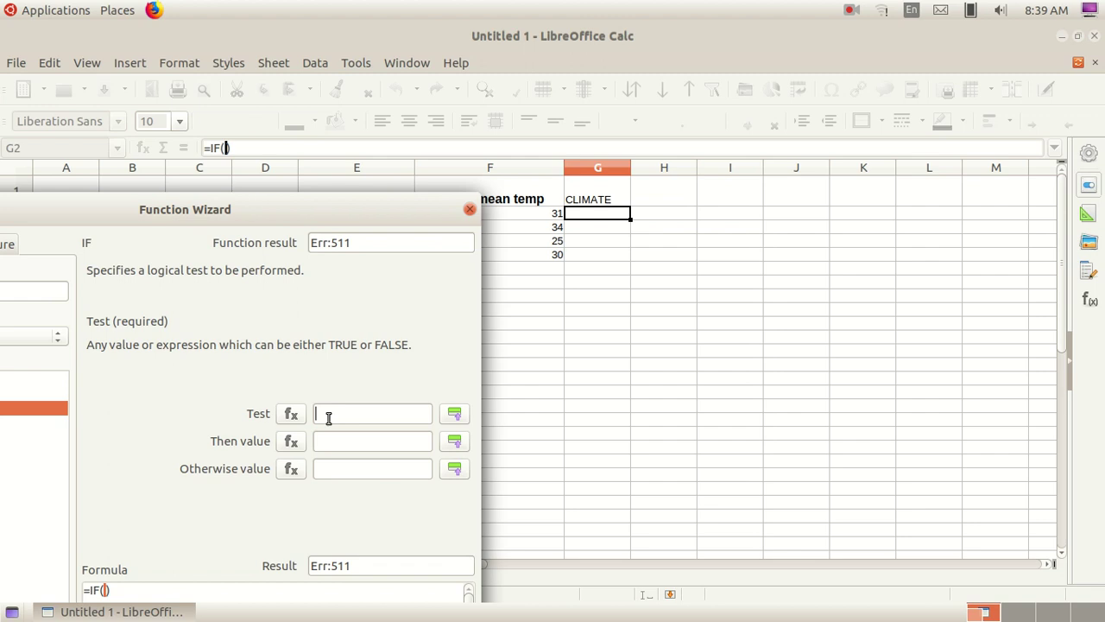
{"action": "left_click_drag", "start_coordinate": [369, 216], "coordinate": [485, 274]}
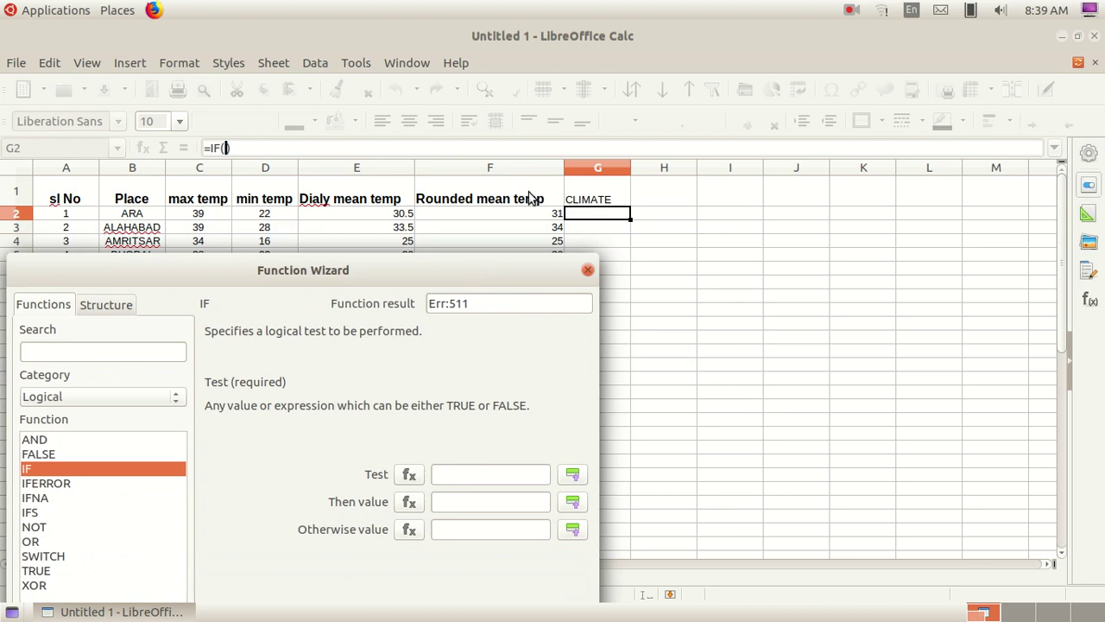
{"action": "left_click", "coordinate": [540, 215]}
{"action": "left_click", "coordinate": [606, 216]}
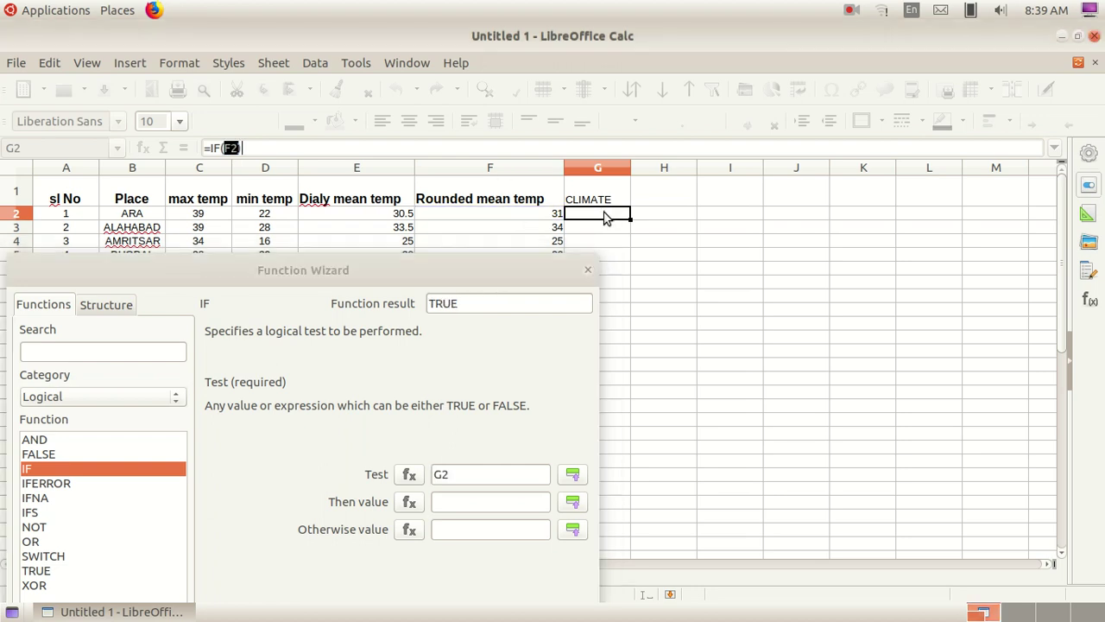
{"action": "left_click_drag", "start_coordinate": [502, 262], "coordinate": [509, 70]}
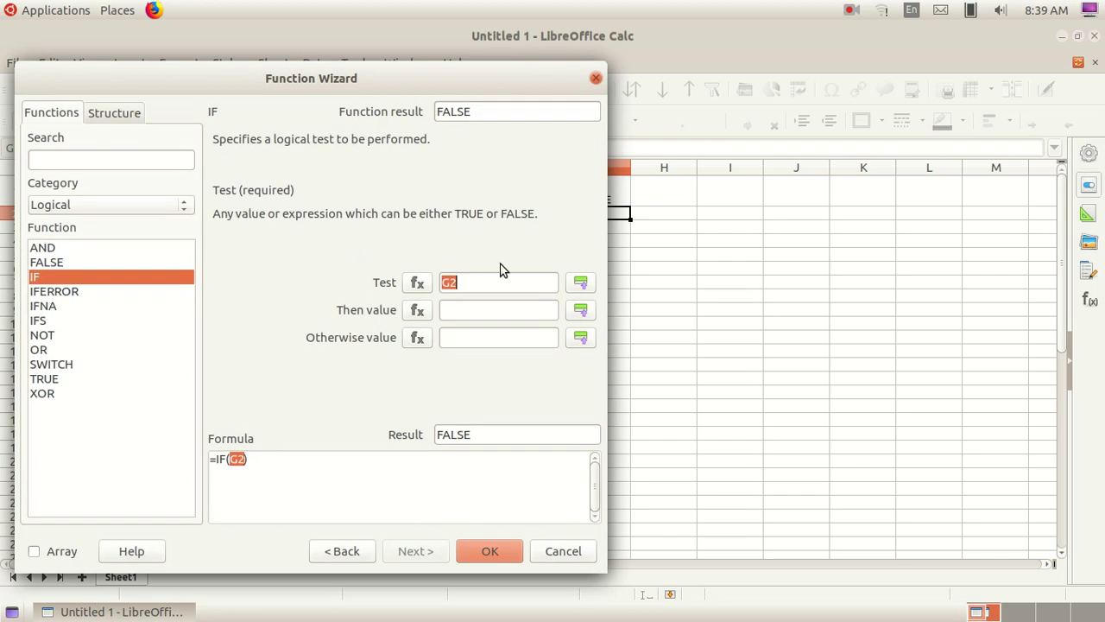
{"action": "left_click", "coordinate": [467, 285]}
{"action": "key", "text": "BackSpace"}
{"action": "key", "text": "BackSpace"}
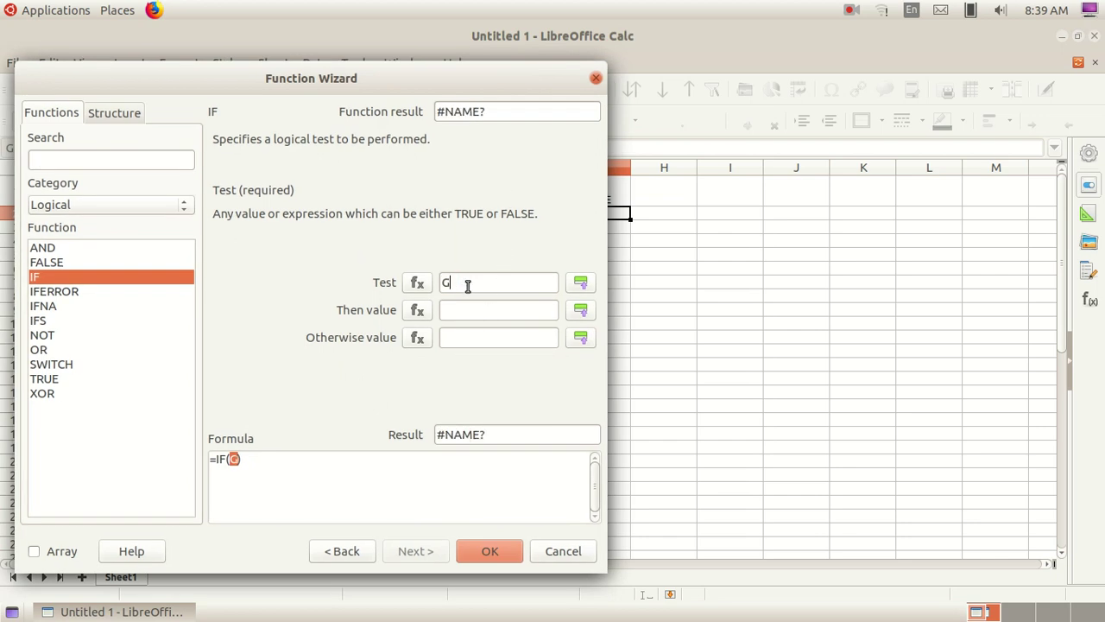
{"action": "type", "text": "F2<"}
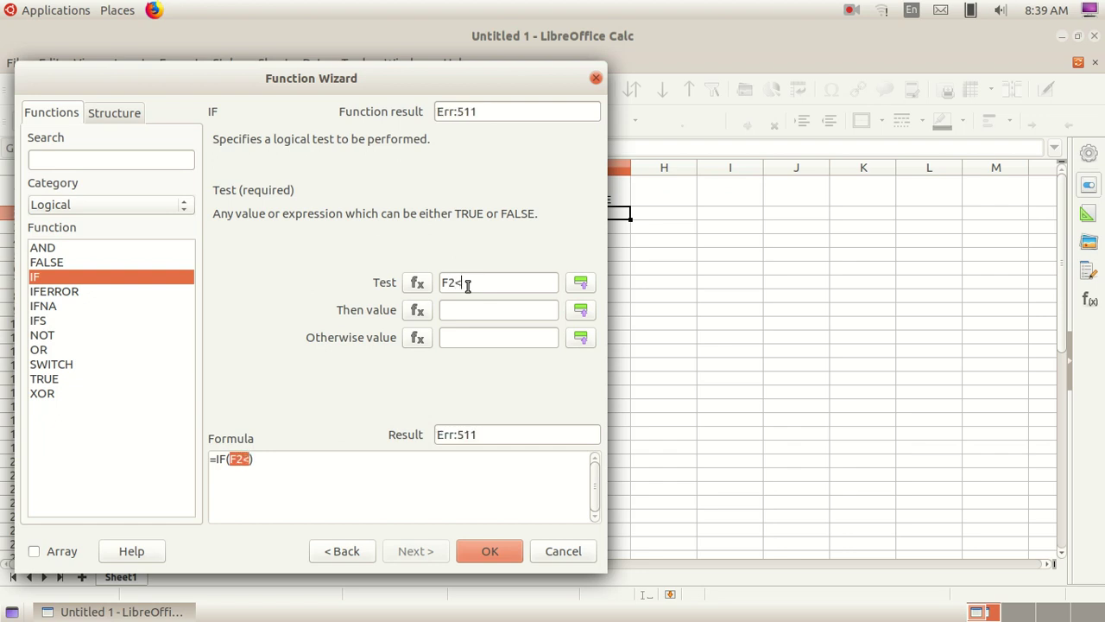
{"action": "type", "text": "30"}
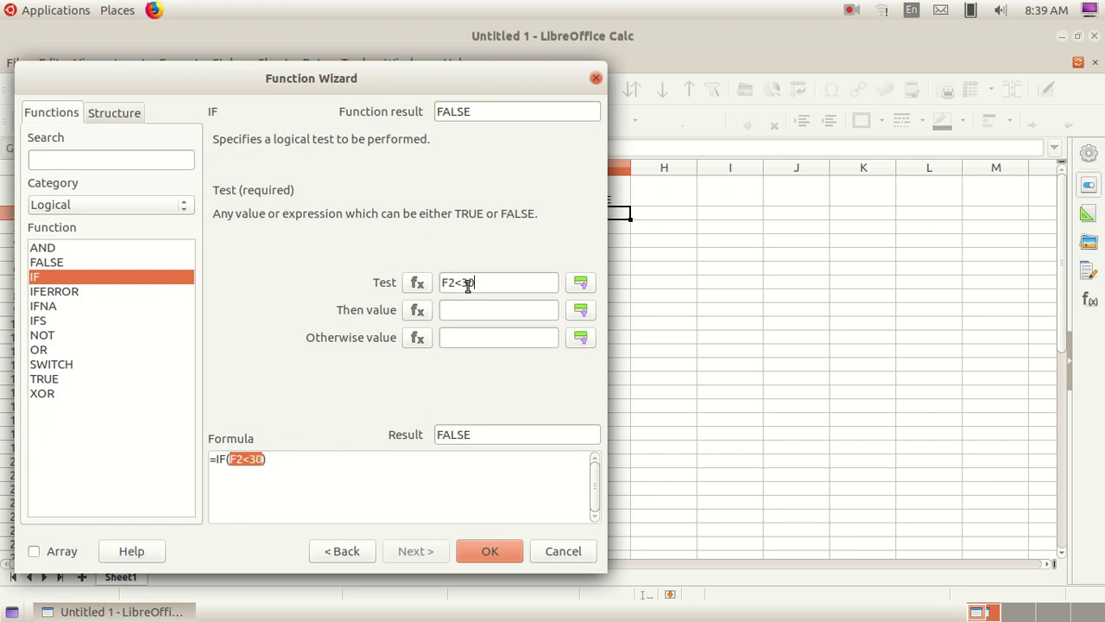
Step: Set the IF function's then value to the text "Cool climate", including the quotation marks
{"action": "left_click", "coordinate": [466, 310]}
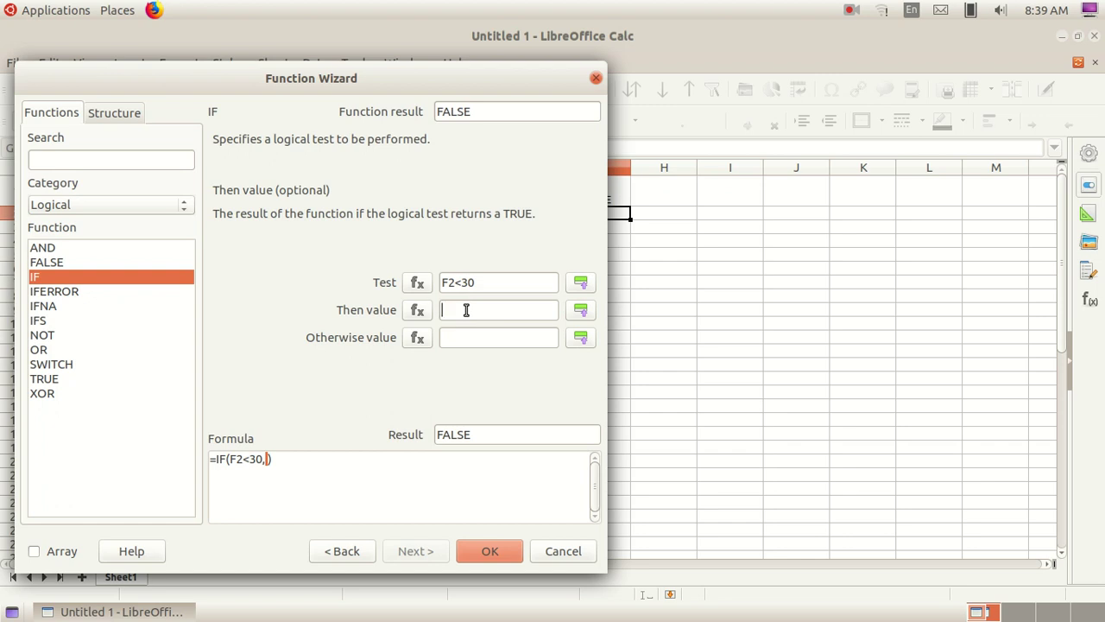
{"action": "type", "text": "\""}
{"action": "type", "text": "cOLL"}
{"action": "key", "text": "BackSpace"}
{"action": "key", "text": "BackSpace"}
{"action": "key", "text": "BackSpace"}
{"action": "key", "text": "BackSpace"}
{"action": "type", "text": "Cool"}
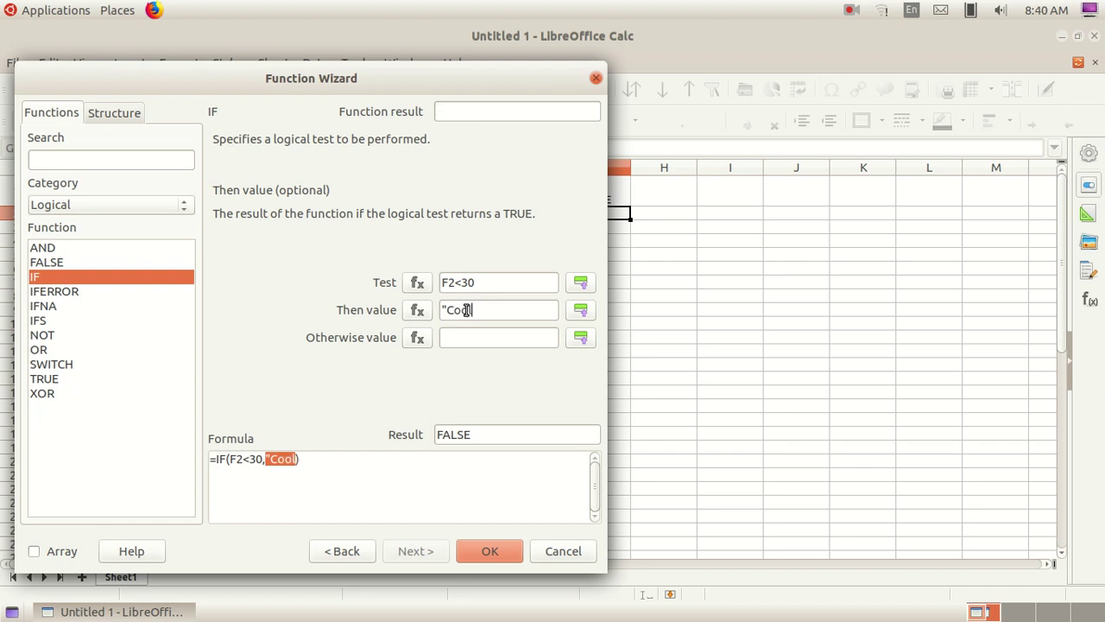
{"action": "type", "text": " climate\""}
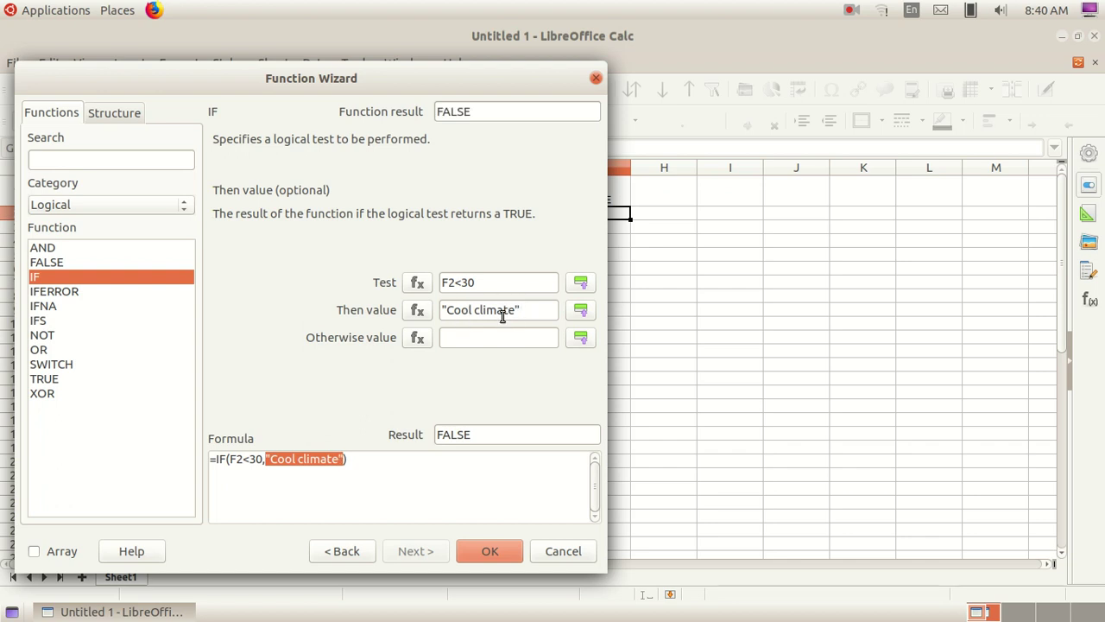
Step: Set the otherwise value to "hot Climate" with quotation marks and insert the finished formula into G2
{"action": "left_click", "coordinate": [460, 340]}
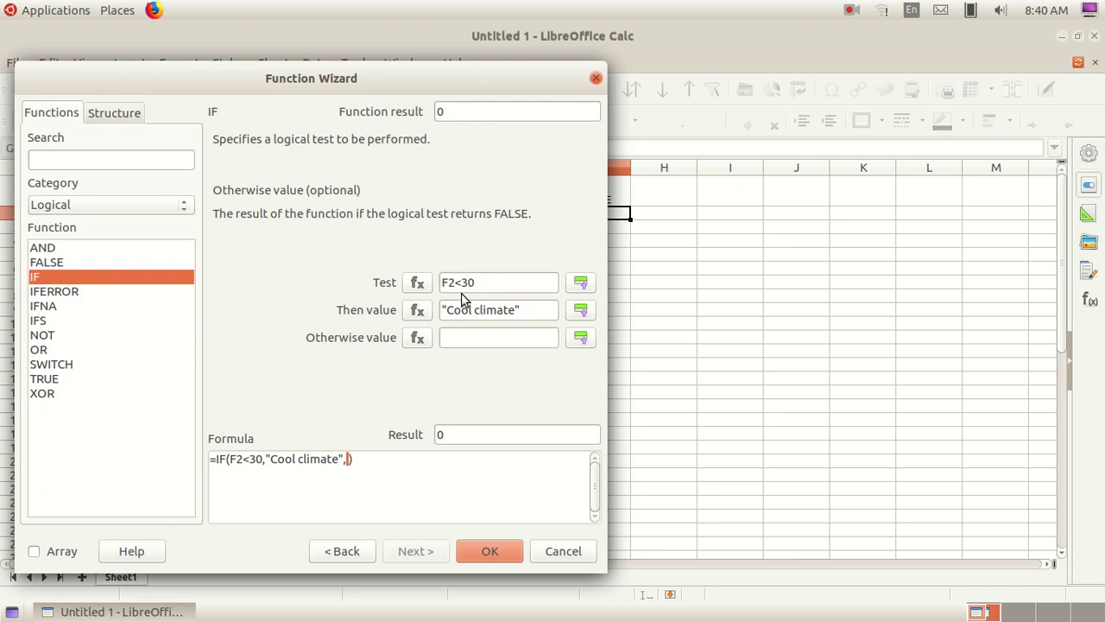
{"action": "type", "text": "\"hp"}
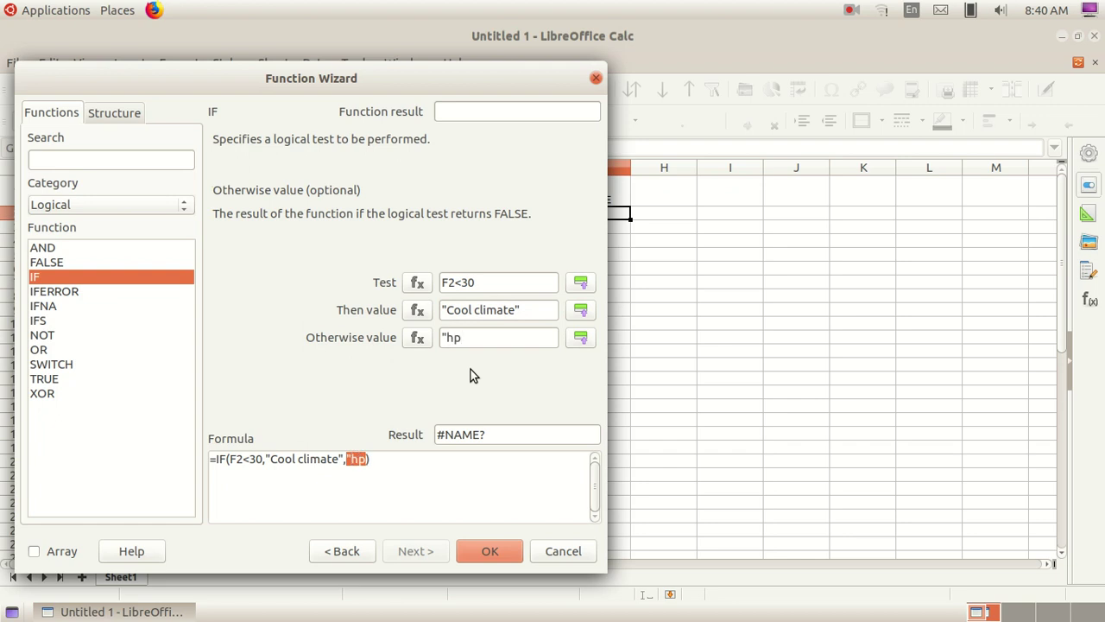
{"action": "key", "text": "BackSpace"}
{"action": "type", "text": "ot Climate\""}
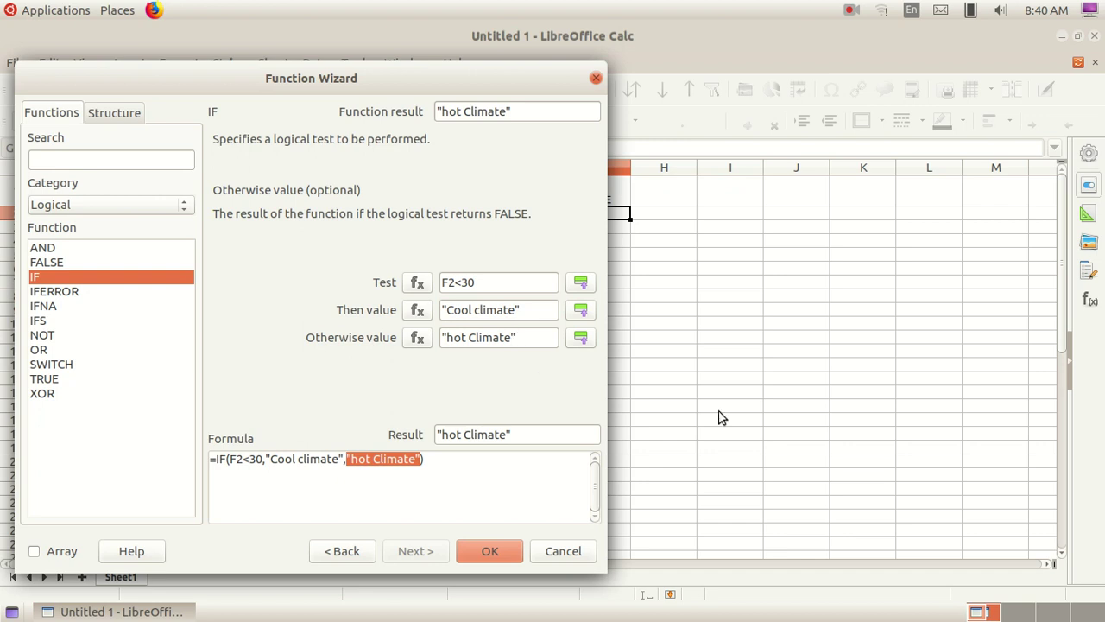
{"action": "left_click", "coordinate": [490, 551]}
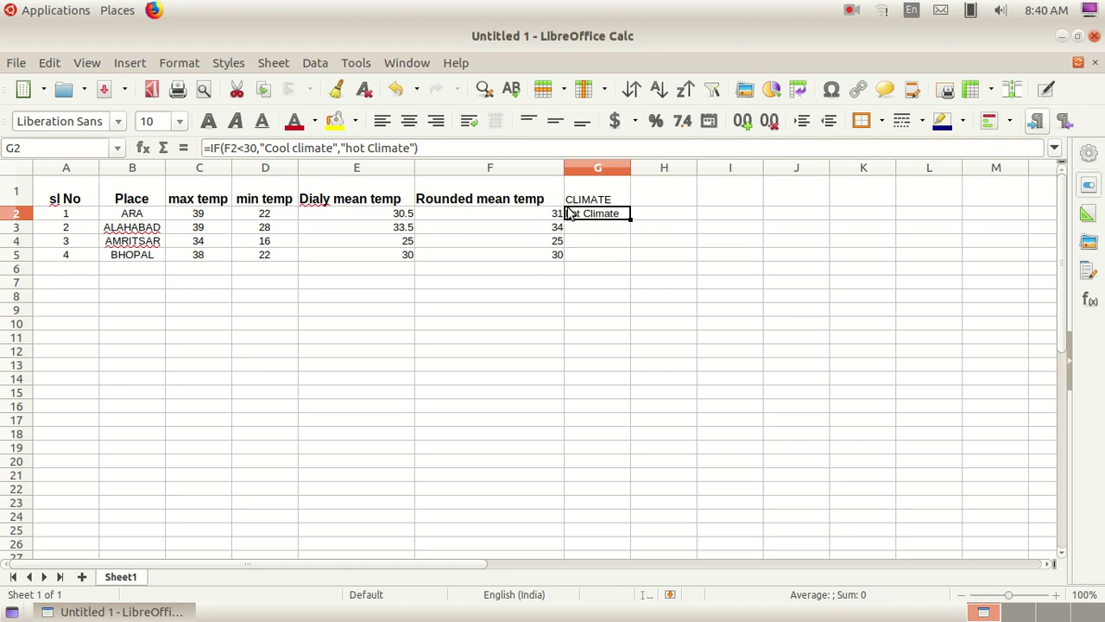
Step: Fill the IF formula from G2 down through G5 for the remaining places, then deselect the range
{"action": "left_click", "coordinate": [641, 223]}
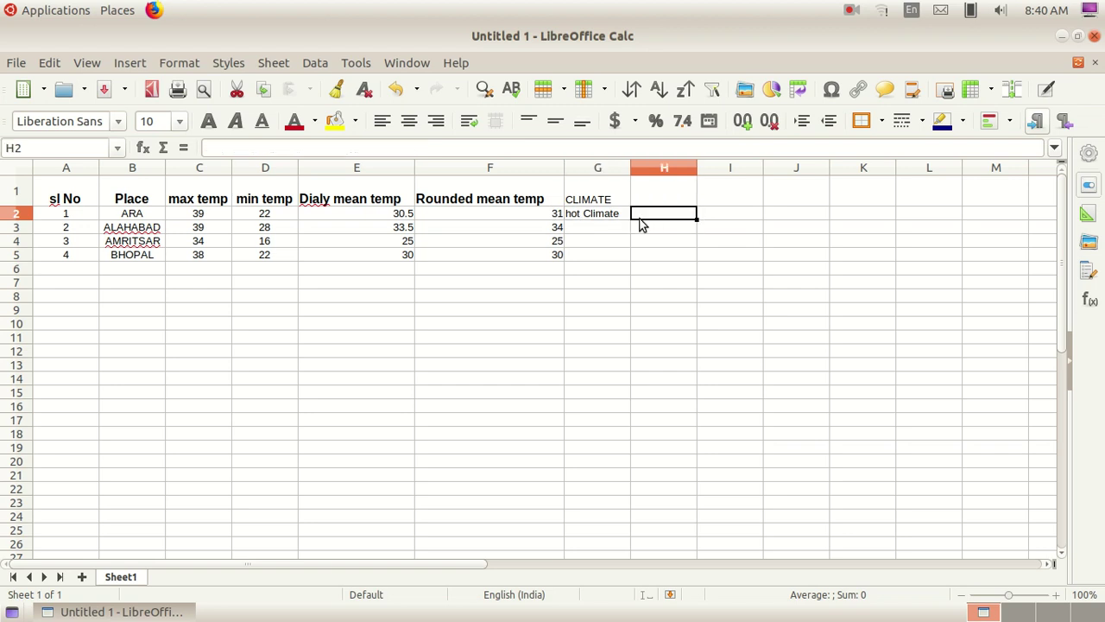
{"action": "left_click", "coordinate": [622, 216]}
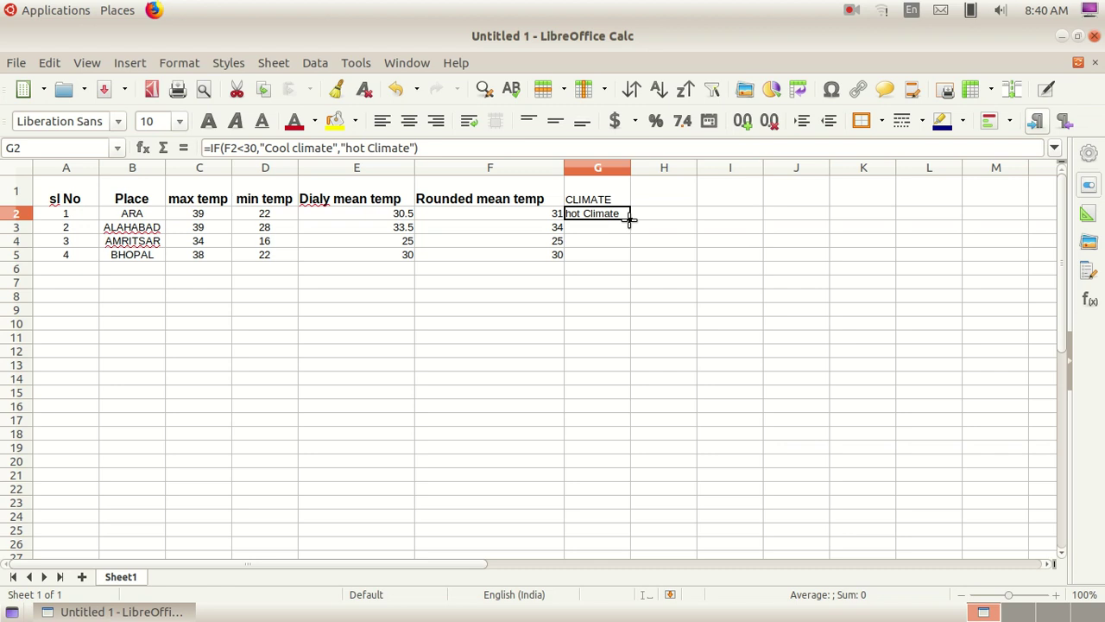
{"action": "left_click_drag", "start_coordinate": [629, 219], "coordinate": [624, 269]}
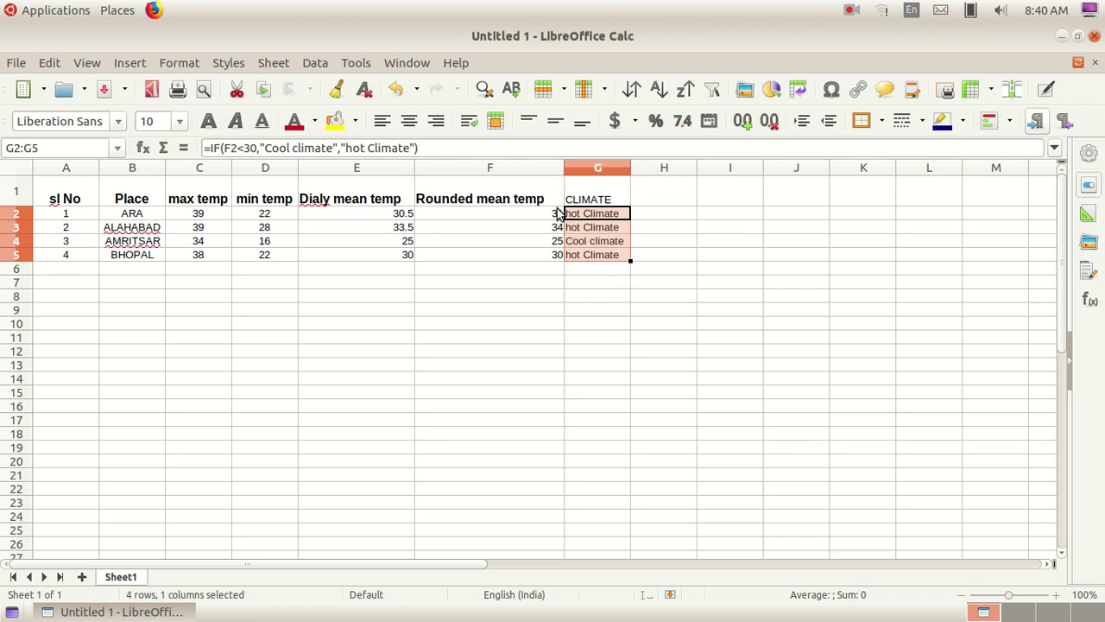
{"action": "left_click", "coordinate": [545, 363]}
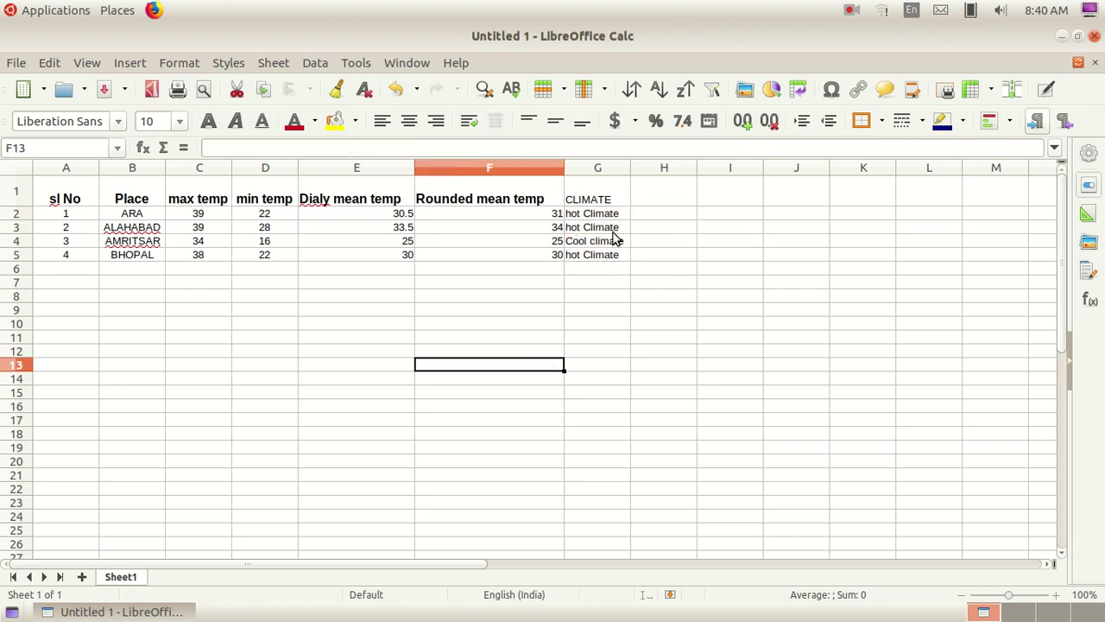